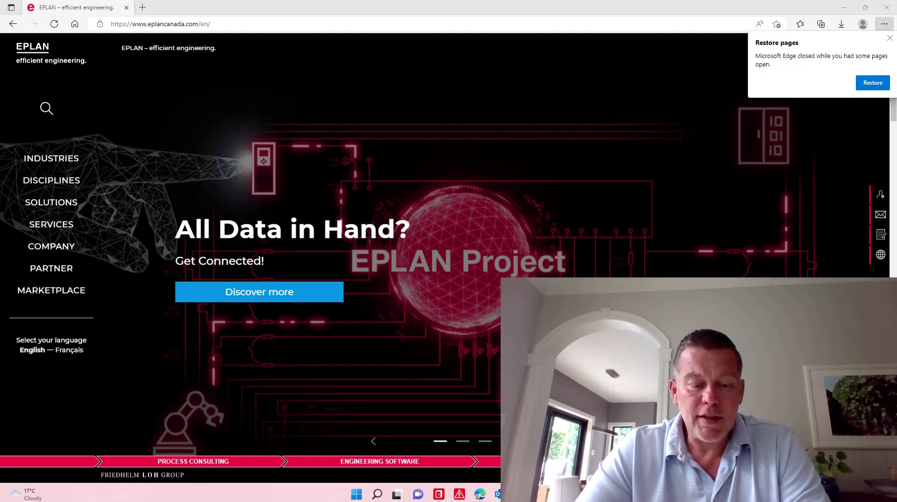
# - Switch from Microsoft Edge to the EPLAN Pro Panel window using Task View
pyautogui.press('super+Tab')
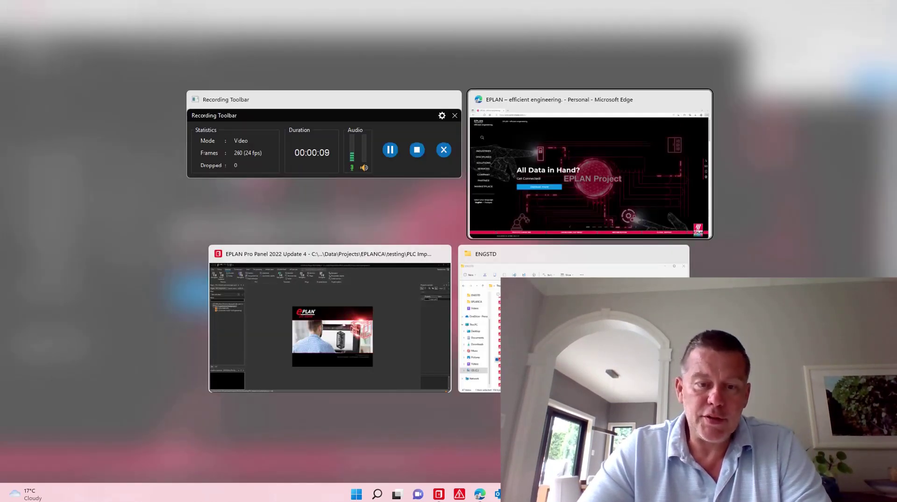
pyautogui.press('Right')
pyautogui.press('Return')
# - In the PLC Navigator, expand the EES project, ConfigProject_1, Station_1 and Station down to the ?PLC7 rack
pyautogui.click(92, 162)
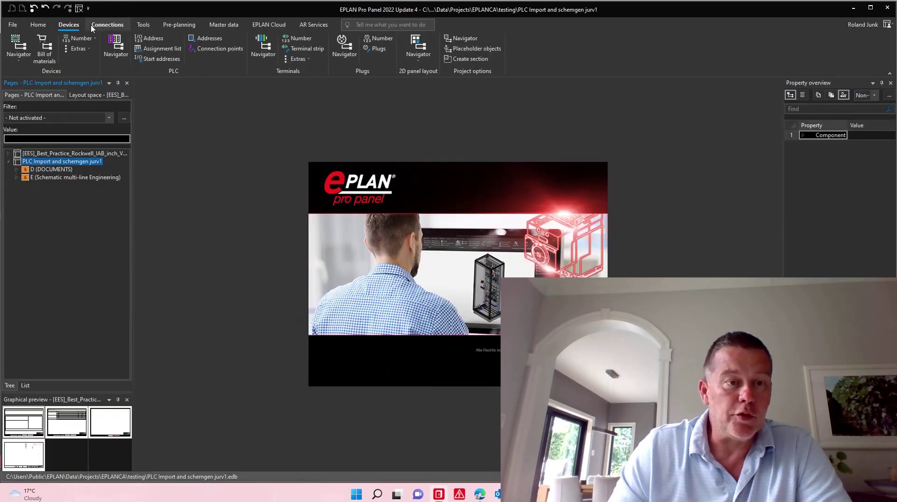
pyautogui.click(115, 45)
pyautogui.doubleClick(190, 143)
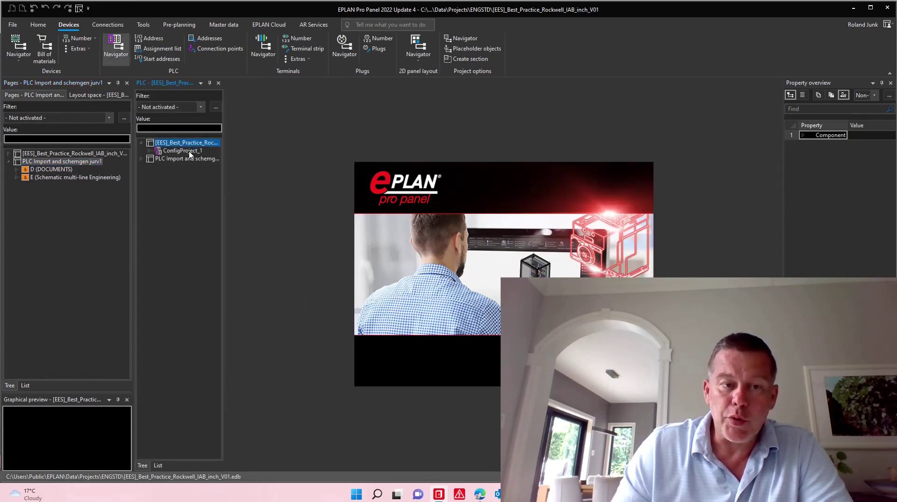
pyautogui.doubleClick(189, 150)
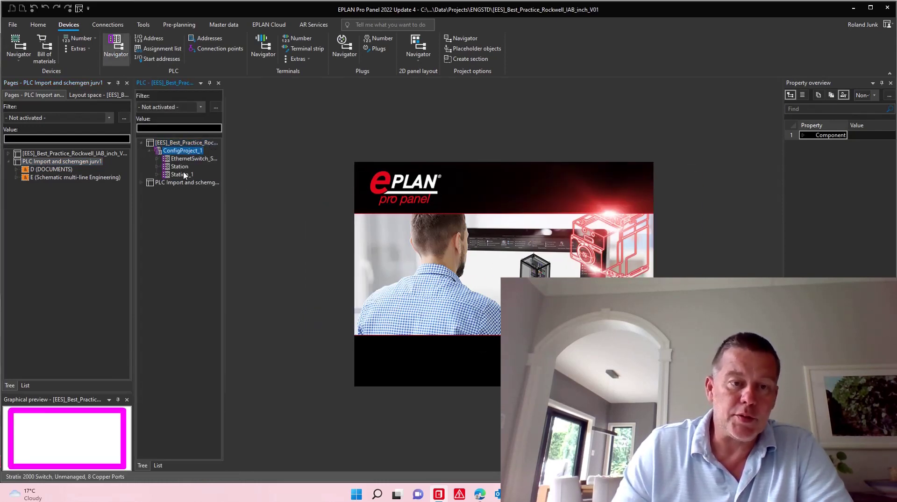
pyautogui.doubleClick(187, 175)
pyautogui.doubleClick(184, 166)
# - Switch the Station to rack-oriented view and open the ControlLogix Rack-overview page +PDP&SCH/1
pyautogui.rightClick(180, 167)
pyautogui.moveTo(274, 363)
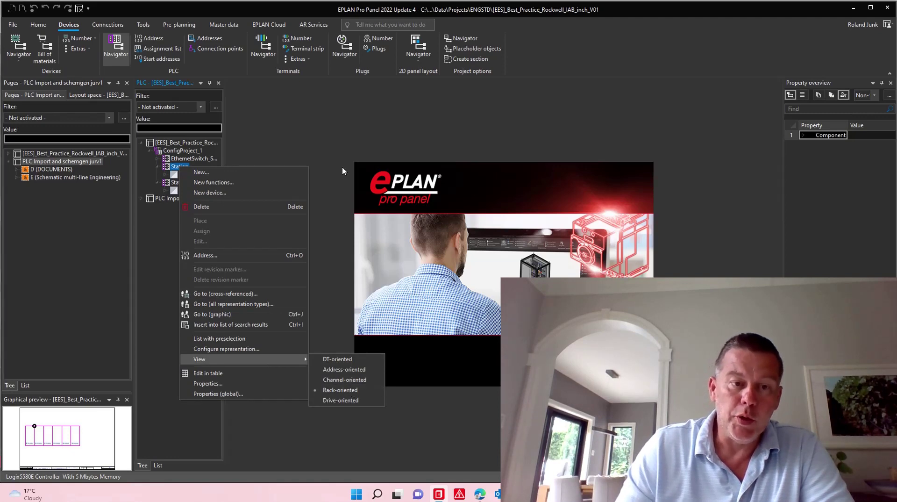
pyautogui.click(340, 390)
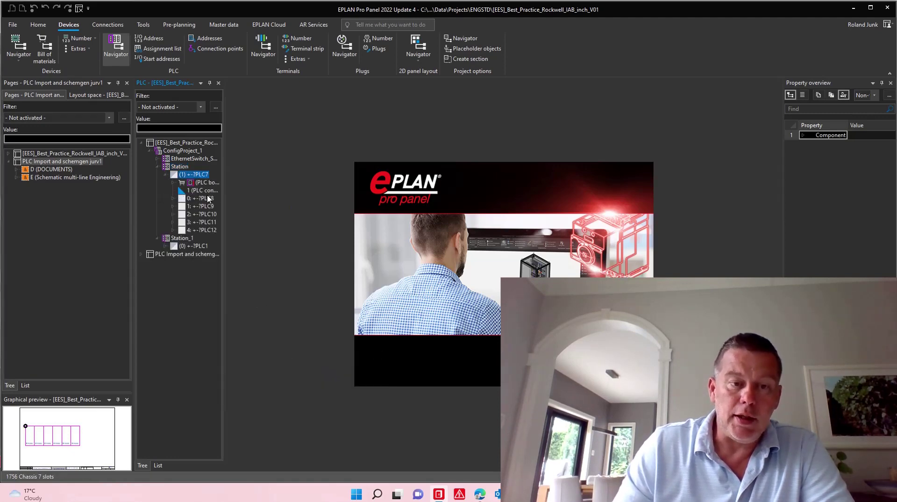
pyautogui.click(206, 210)
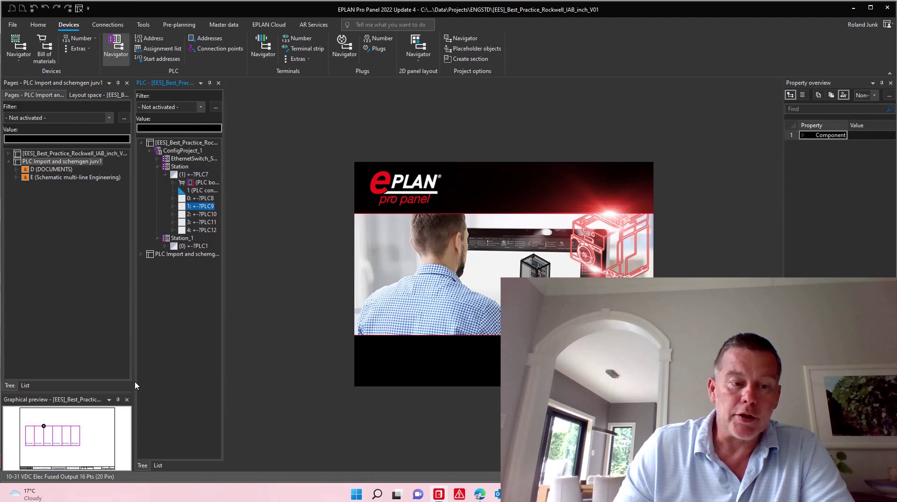
pyautogui.doubleClick(73, 439)
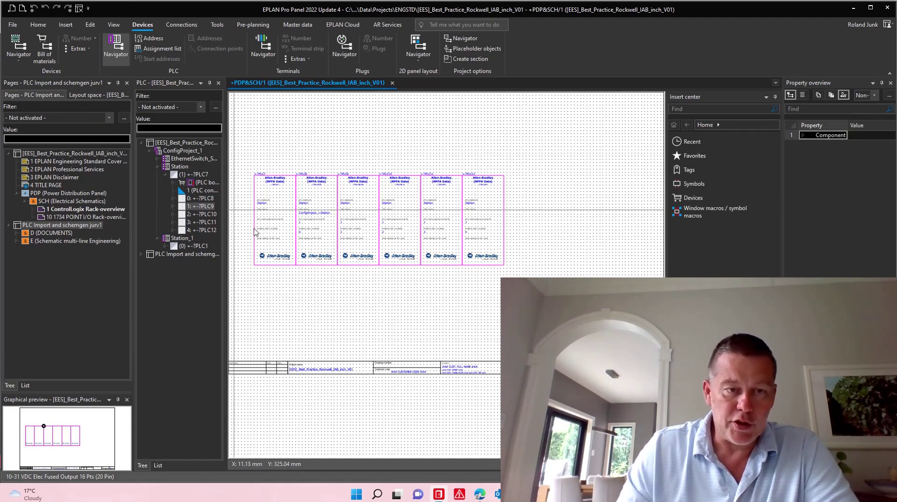
# - Collapse the EES project in the PLC and page trees and select PLC Import and schemgen jurv1
pyautogui.click(141, 143)
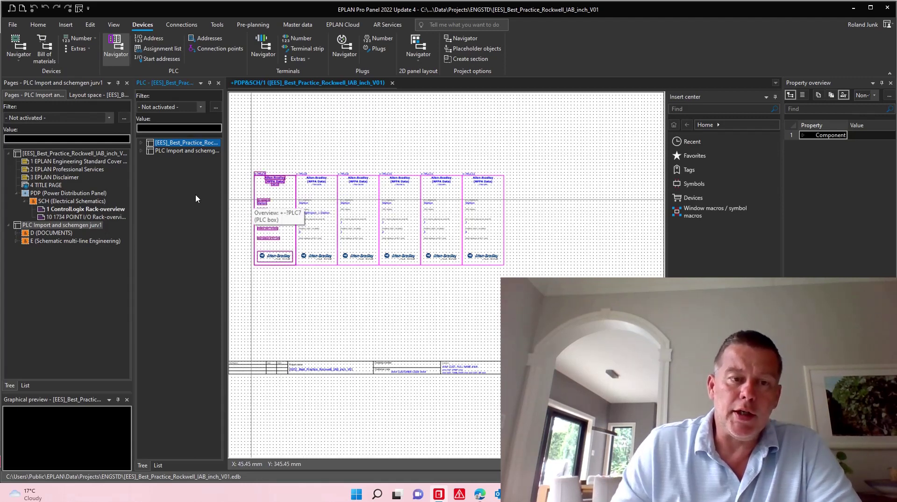
pyautogui.click(210, 150)
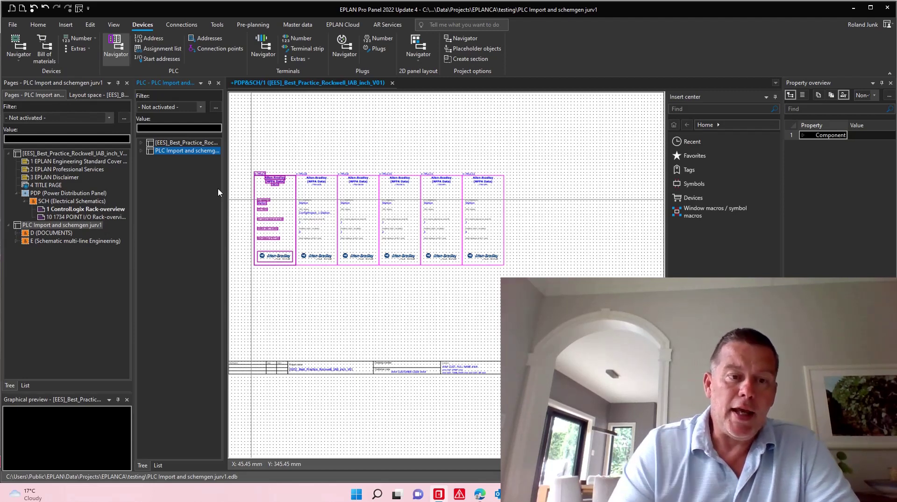
pyautogui.click(8, 154)
pyautogui.click(177, 151)
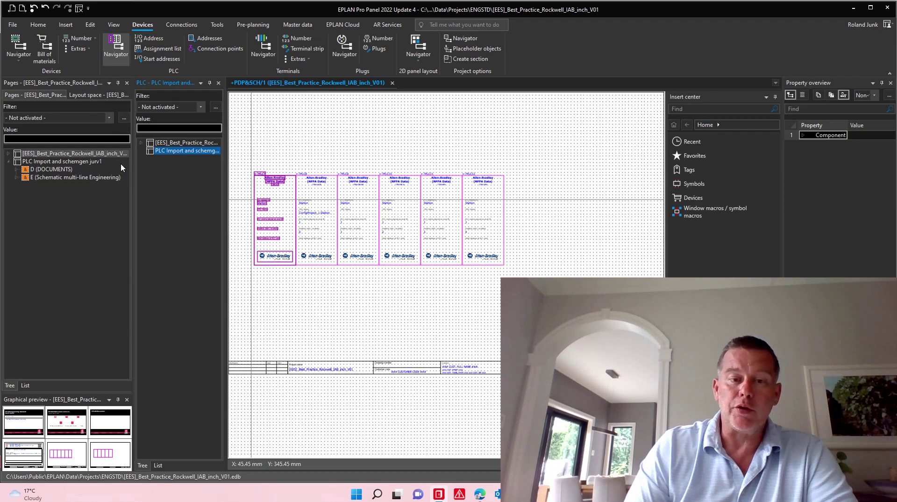
pyautogui.click(186, 143)
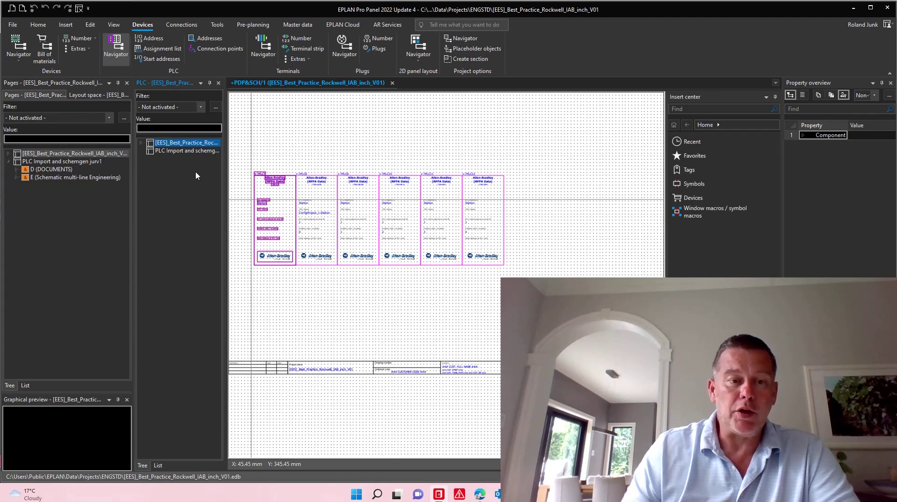
pyautogui.click(190, 152)
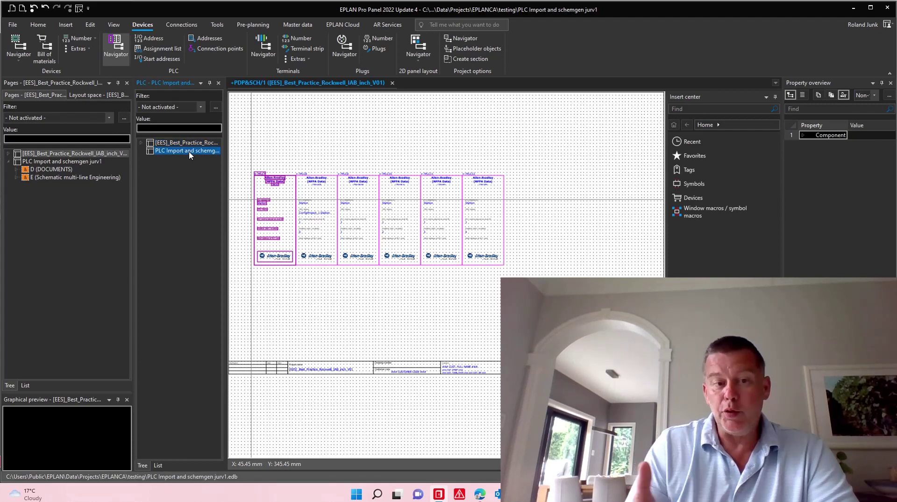
# - Set up a PLC data import of CSA engStd RockwellPLC.aml with 'Generate PLC schematic' ticked
pyautogui.click(10, 24)
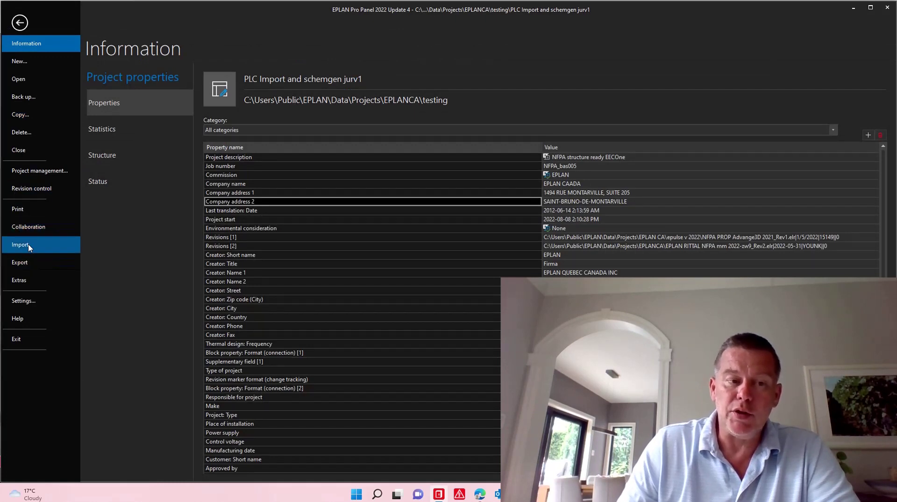
pyautogui.click(29, 245)
pyautogui.click(237, 228)
pyautogui.click(135, 106)
pyautogui.click(281, 211)
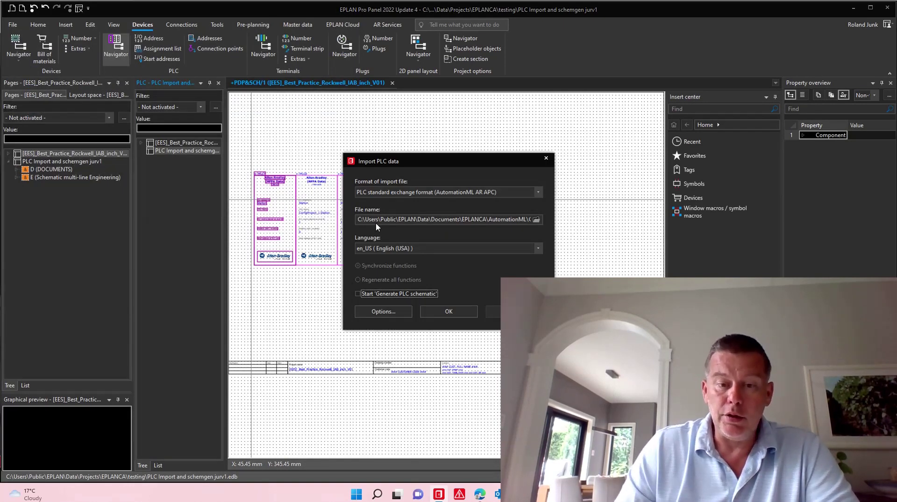
pyautogui.click(377, 295)
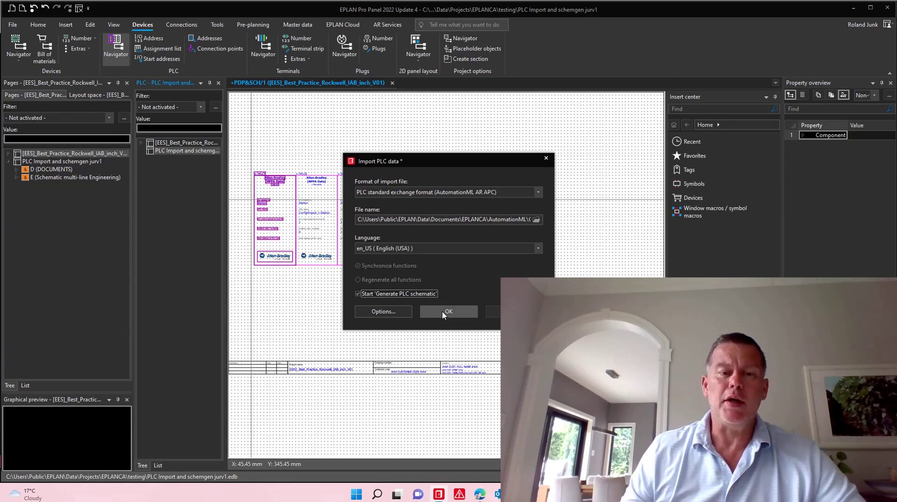
# - Run the import and copy all missing type designations, such as 1734-AENTR and 1756-L82E
pyautogui.click(442, 311)
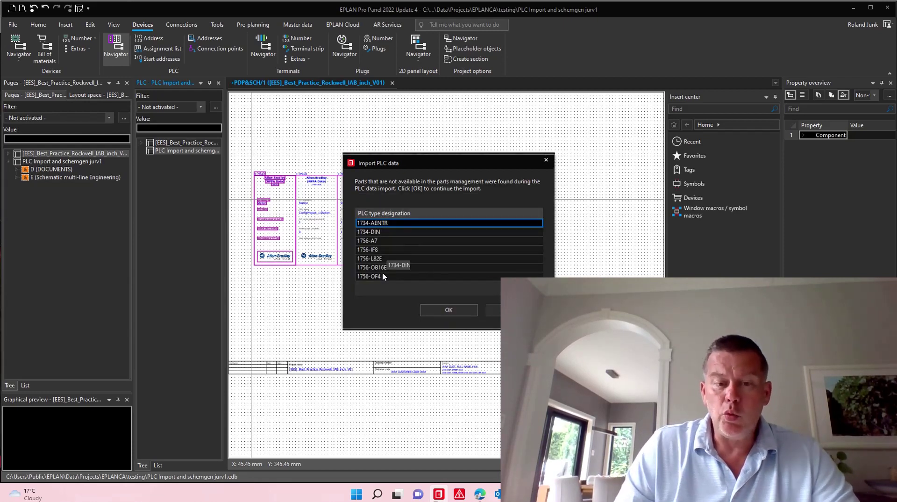
pyautogui.keyDown('shift'); pyautogui.click(383, 277); pyautogui.keyUp('shift')
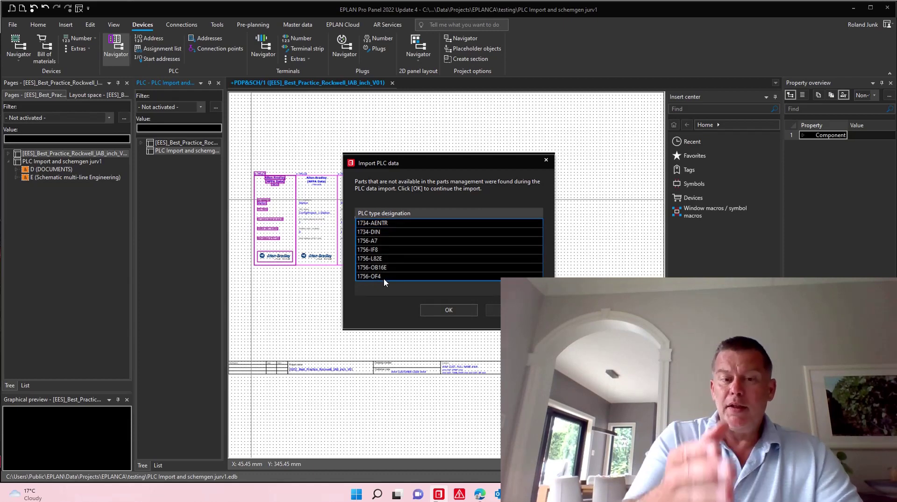
pyautogui.rightClick(406, 257)
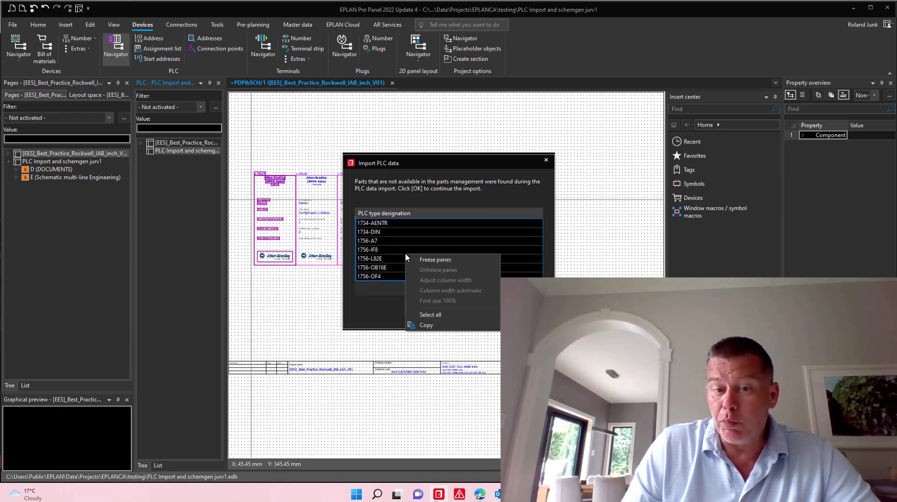
pyautogui.click(431, 326)
pyautogui.click(449, 310)
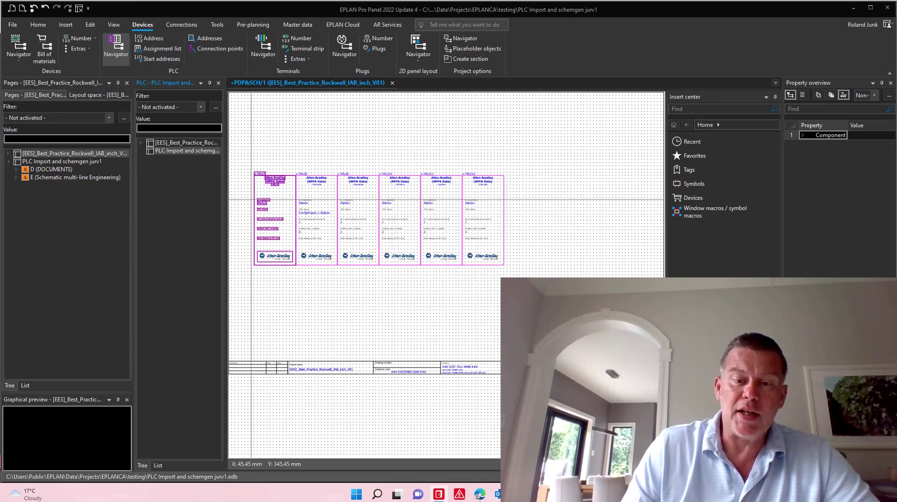
# - Search the Data Portal with the pasted missing part numbers, finding 296 parts, and widen the panel
pyautogui.click(343, 25)
pyautogui.click(48, 48)
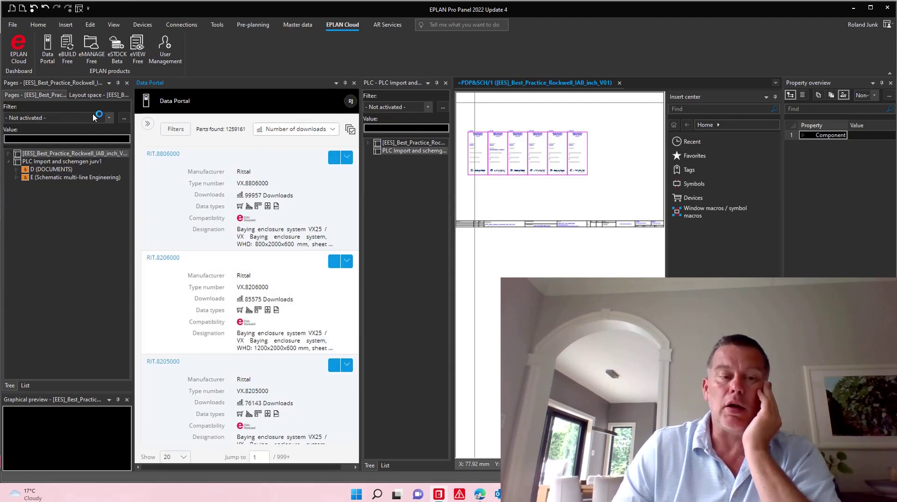
pyautogui.click(172, 131)
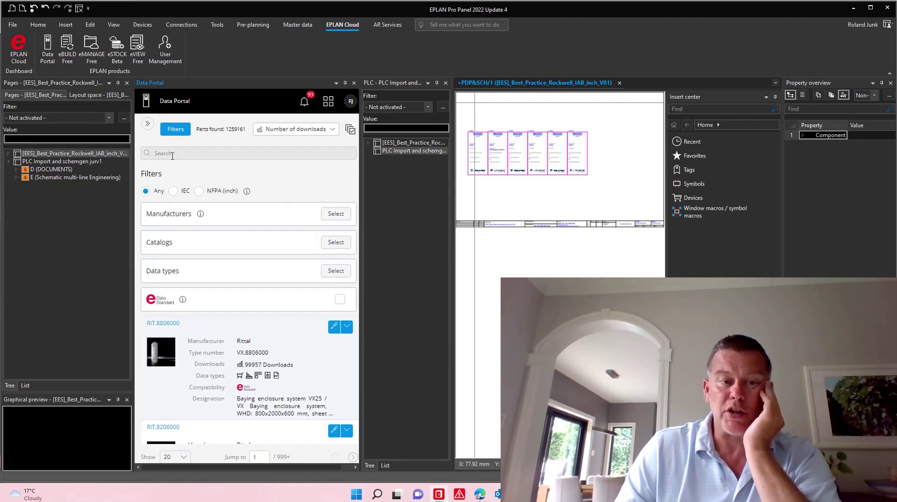
pyautogui.rightClick(175, 155)
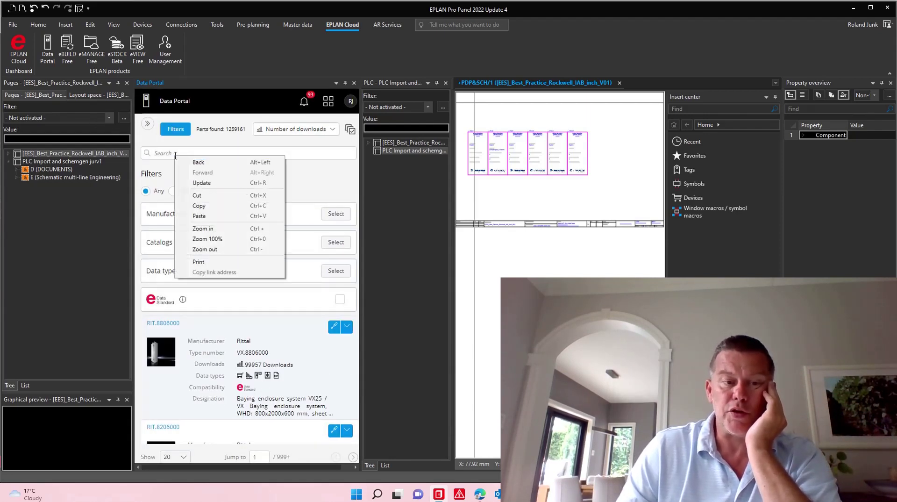
pyautogui.click(199, 216)
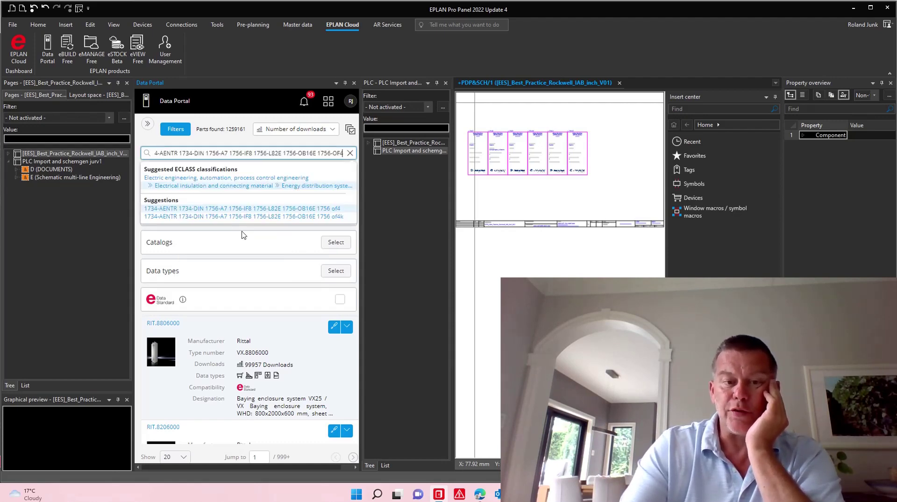
pyautogui.press('Return')
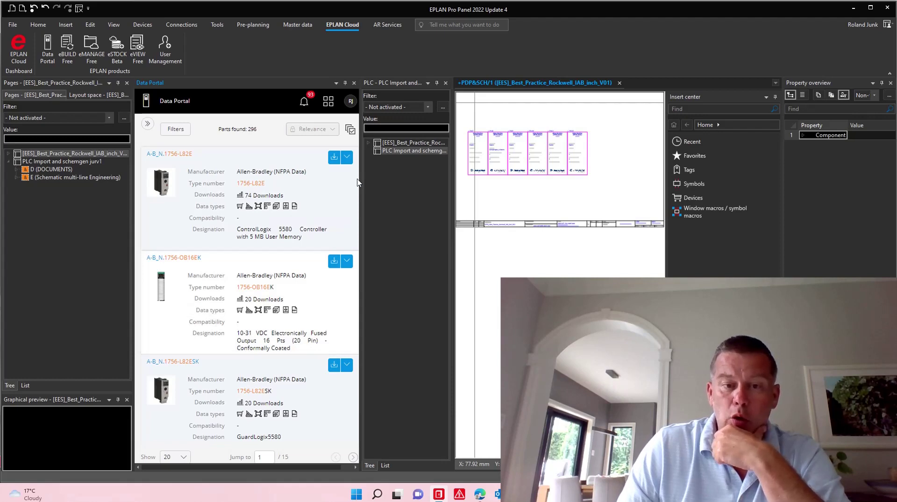
pyautogui.moveTo(360, 184); pyautogui.dragTo(406, 182)
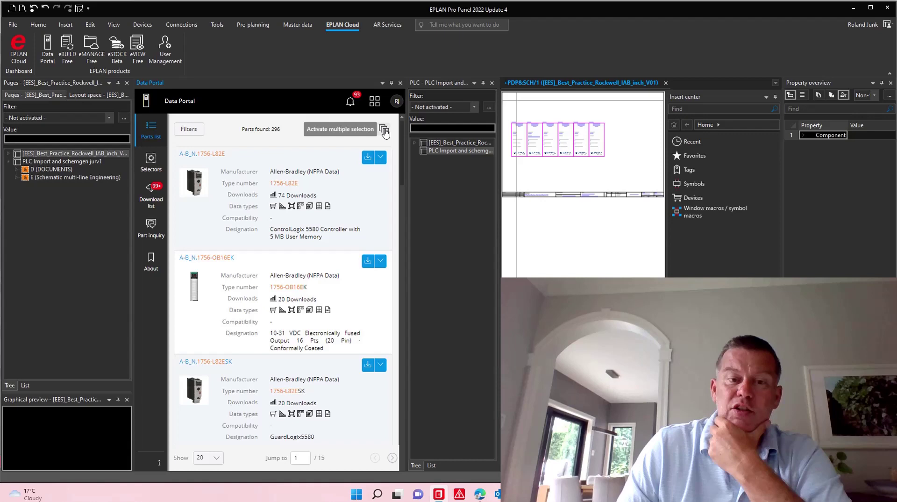
# - Enable multiple selection and tick 1734-AENTR, 1756-L82E, 1756-OB16E, 1734-AENTRK and the 1756-A7XT chassis
pyautogui.click(384, 131)
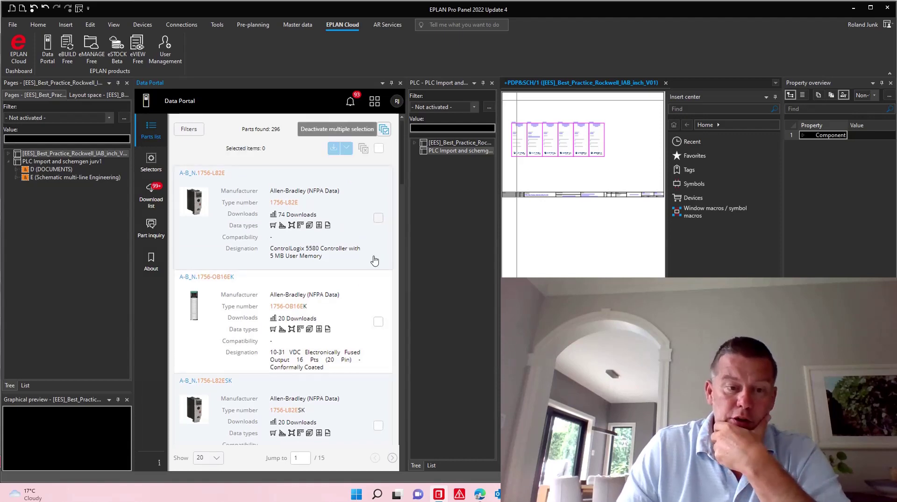
pyautogui.scroll(-3, 370, 264)
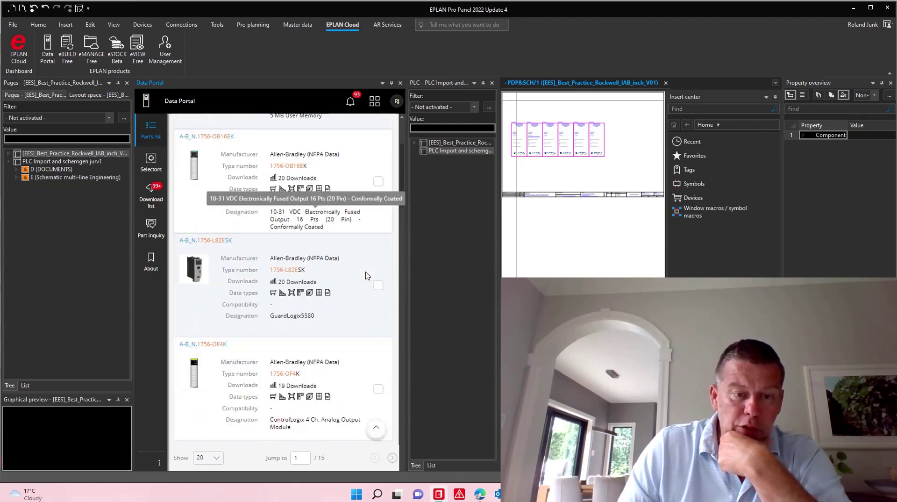
pyautogui.scroll(-12, 367, 275)
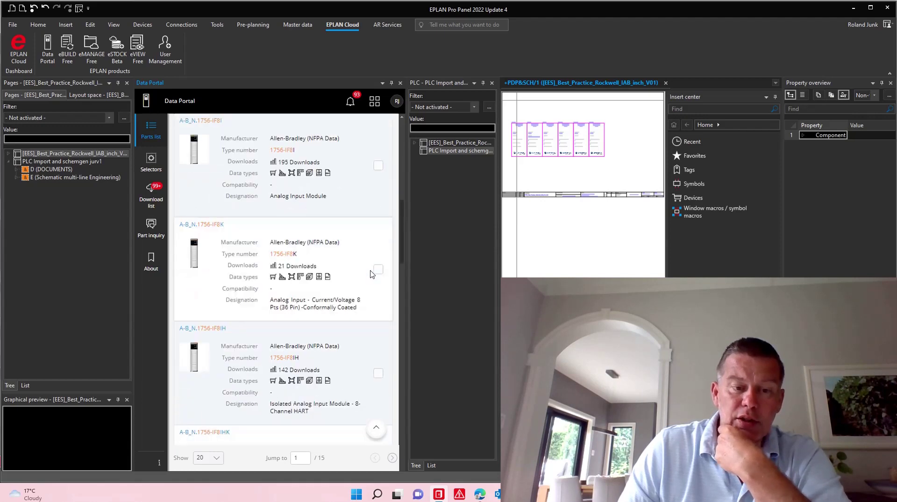
pyautogui.scroll(-5, 370, 274)
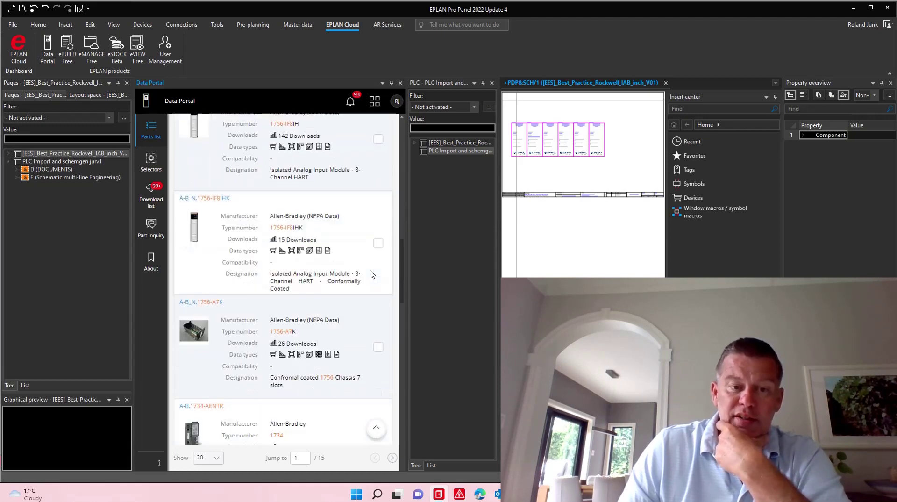
pyautogui.scroll(-2, 372, 274)
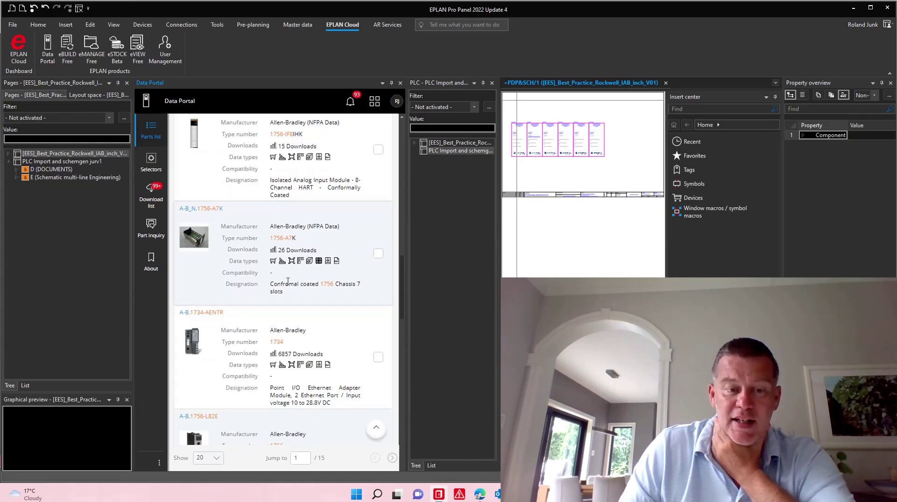
pyautogui.click(379, 358)
pyautogui.scroll(-2, 344, 345)
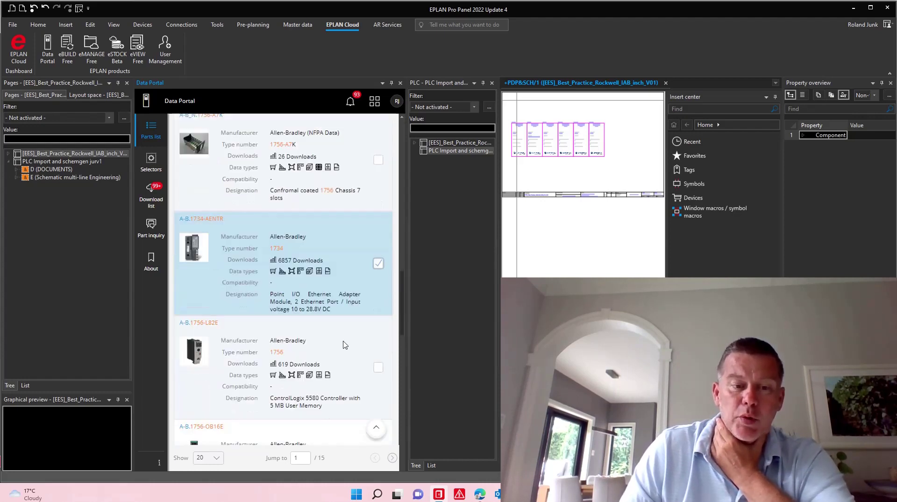
pyautogui.click(378, 367)
pyautogui.scroll(-3, 345, 361)
pyautogui.click(376, 334)
pyautogui.scroll(-1, 374, 342)
pyautogui.click(379, 388)
pyautogui.scroll(-3, 377, 360)
pyautogui.click(378, 354)
# - Tick the NFPA 1734-AENTR, NFPA 1734-AENTRK, 1756-OB16EK, 1734-AENTR-CC, NFPA 1756-OB16E and 1756-L82ES
pyautogui.scroll(-1, 377, 365)
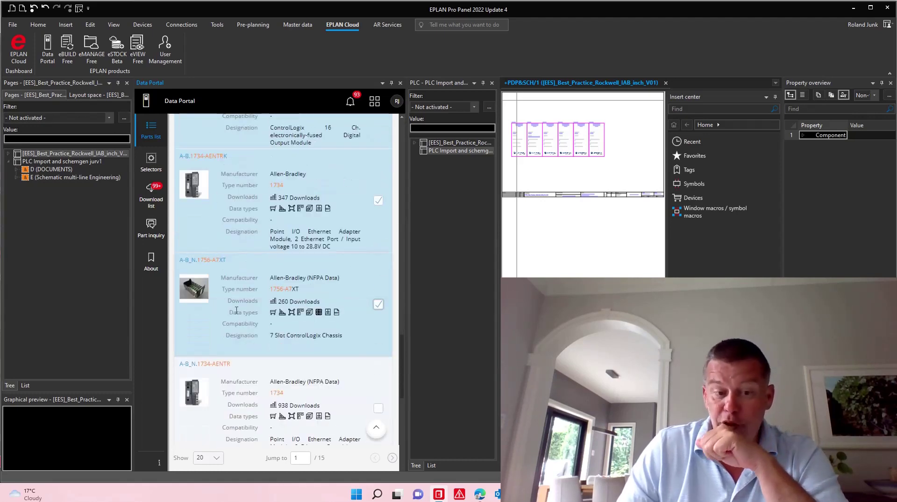
pyautogui.scroll(-1, 344, 381)
pyautogui.click(379, 364)
pyautogui.scroll(-2, 344, 379)
pyautogui.click(378, 372)
pyautogui.scroll(-3, 367, 357)
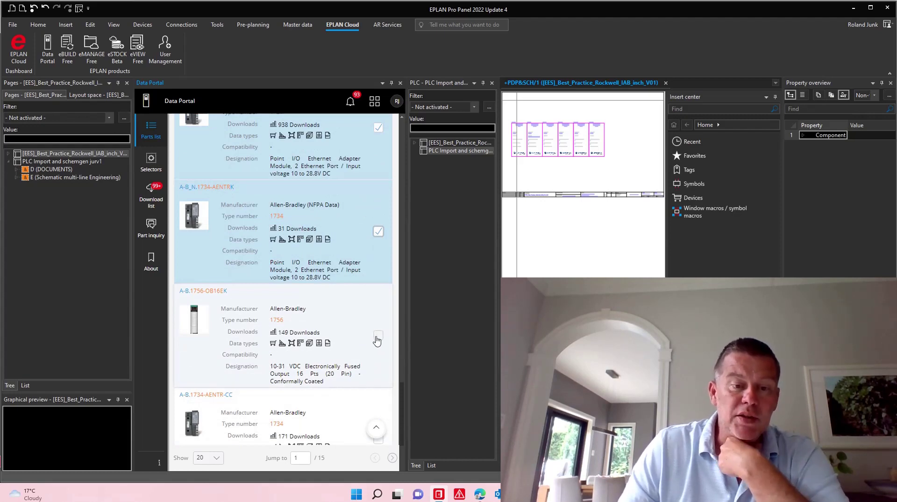
pyautogui.click(378, 336)
pyautogui.scroll(-2, 321, 330)
pyautogui.click(378, 346)
pyautogui.scroll(-2, 317, 340)
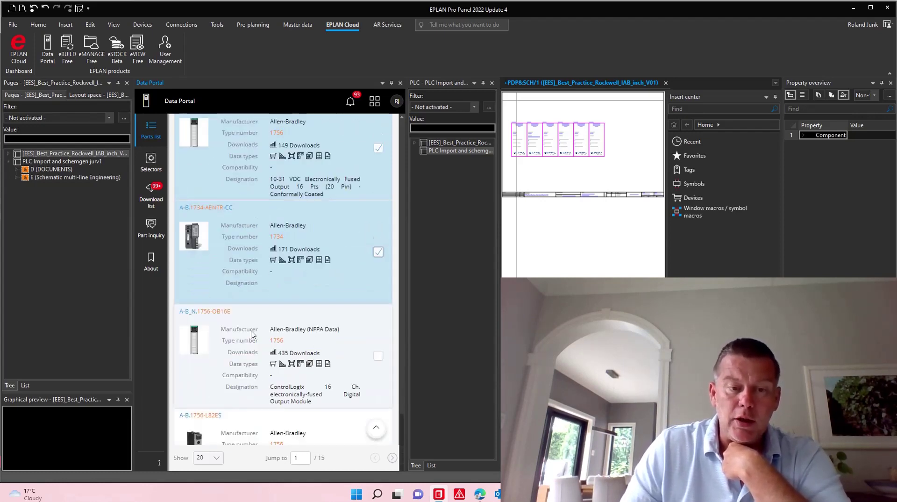
pyautogui.click(379, 356)
pyautogui.scroll(-2, 328, 348)
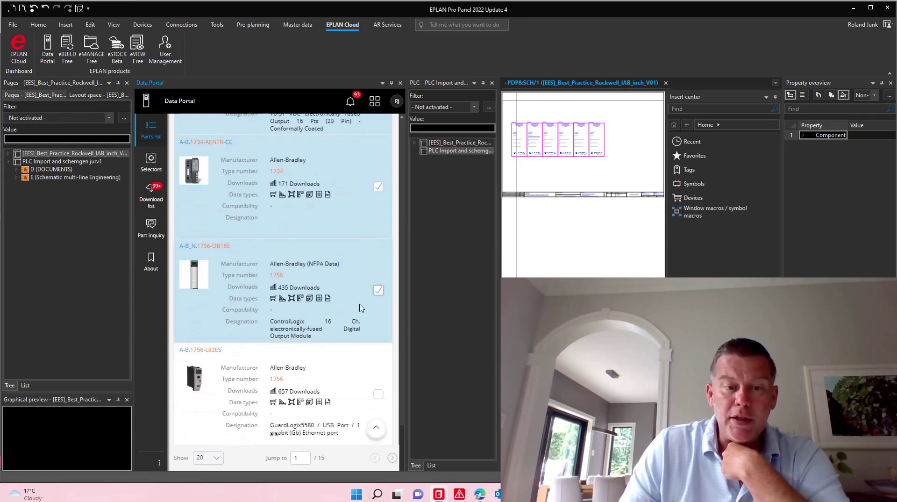
pyautogui.click(378, 395)
pyautogui.scroll(10, 299, 355)
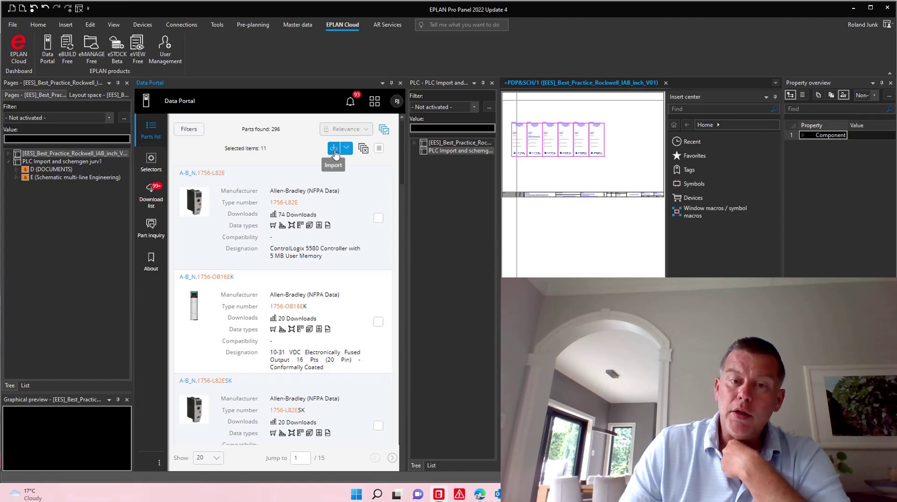
# - Start the Parts import for the eleven parts with Accessories / Dependent parts ticked
pyautogui.click(336, 150)
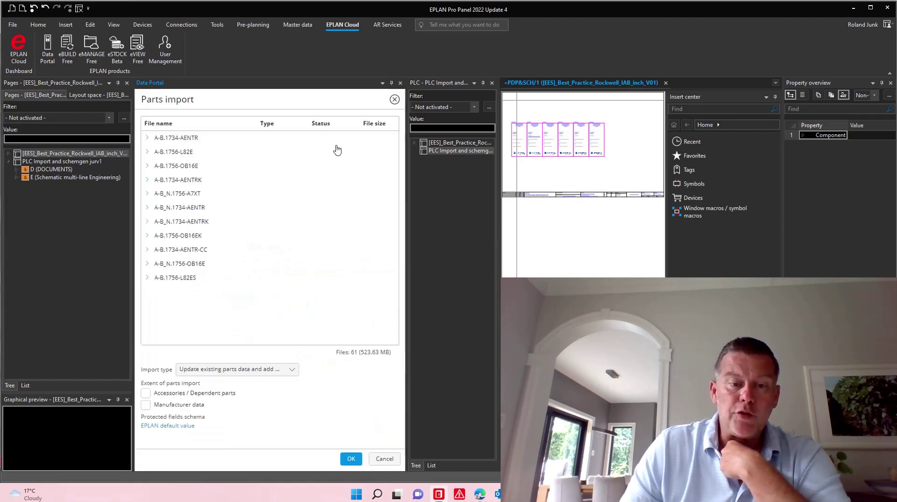
pyautogui.click(185, 394)
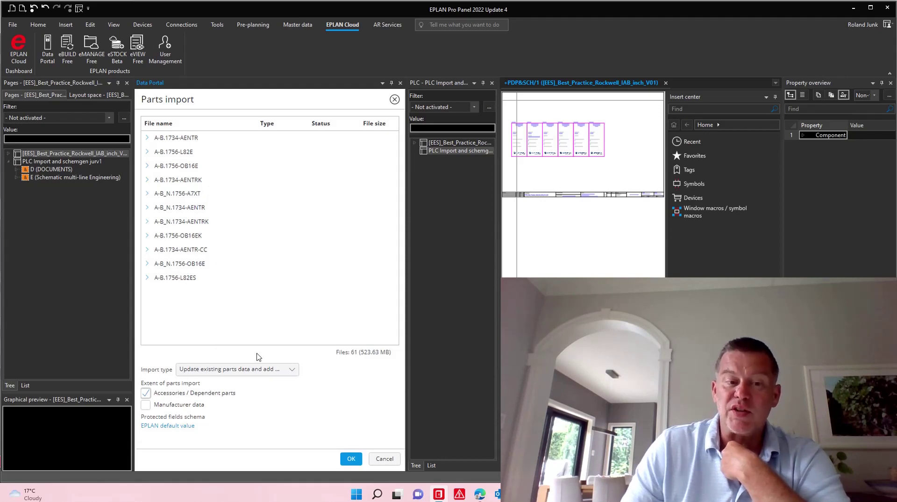
# - Confirm the Parts import so all 11 parts and 41 files finish downloading
pyautogui.click(351, 459)
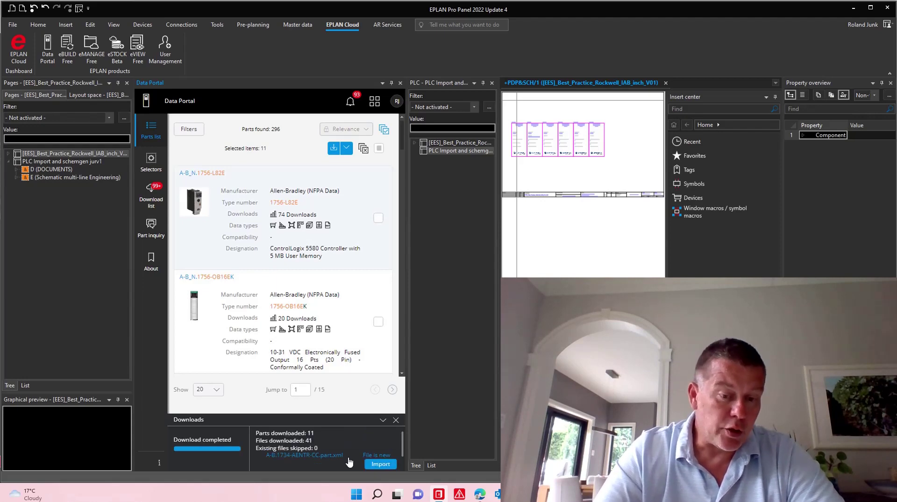
# - Import the downloaded parts into parts management until 'The import was successful' appears
pyautogui.click(381, 465)
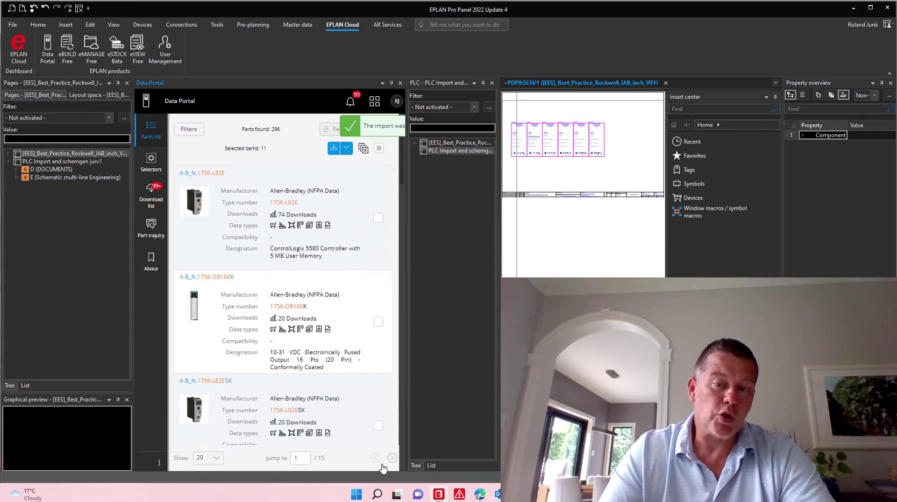
# - Import PLC data from CSA engStd RockwellPLC.aml, continuing past the missing-parts warning
pyautogui.click(400, 83)
pyautogui.doubleClick(178, 154)
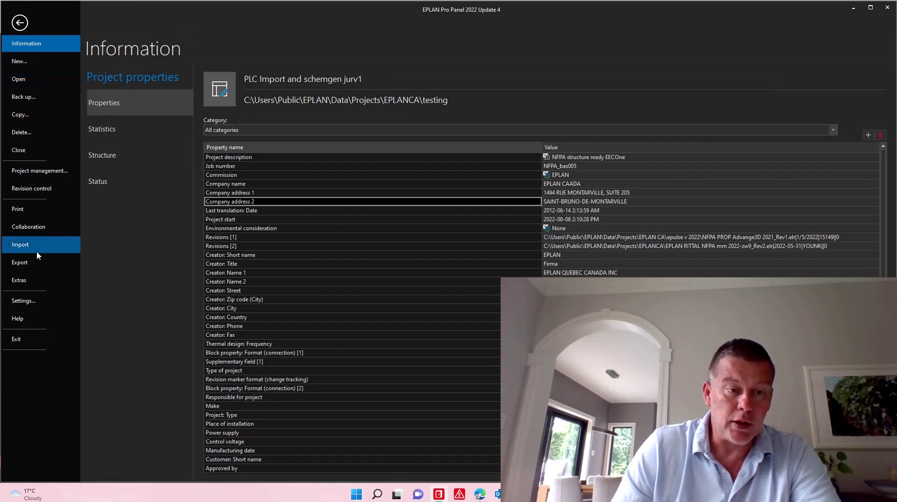
pyautogui.click(36, 248)
pyautogui.click(246, 236)
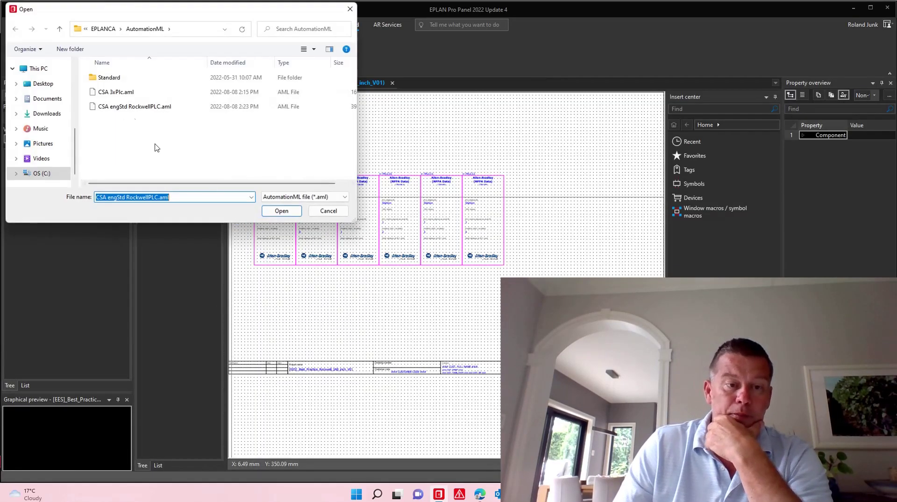
pyautogui.doubleClick(131, 106)
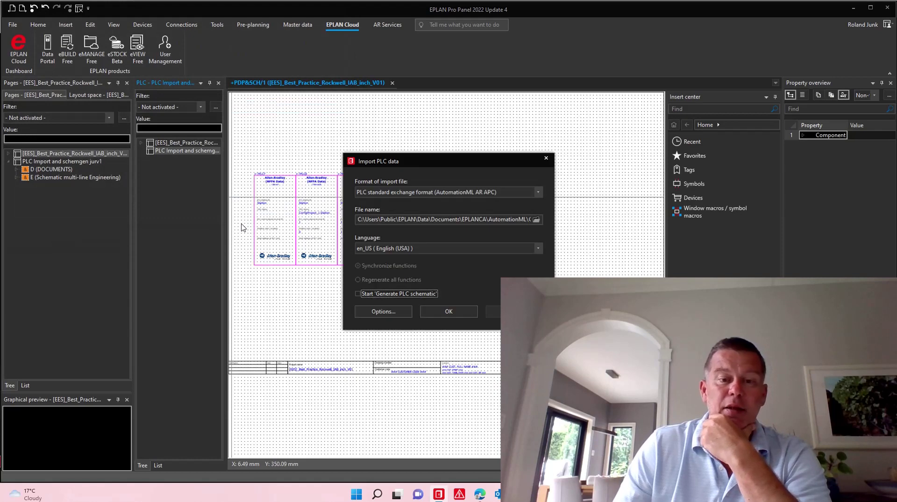
pyautogui.click(439, 312)
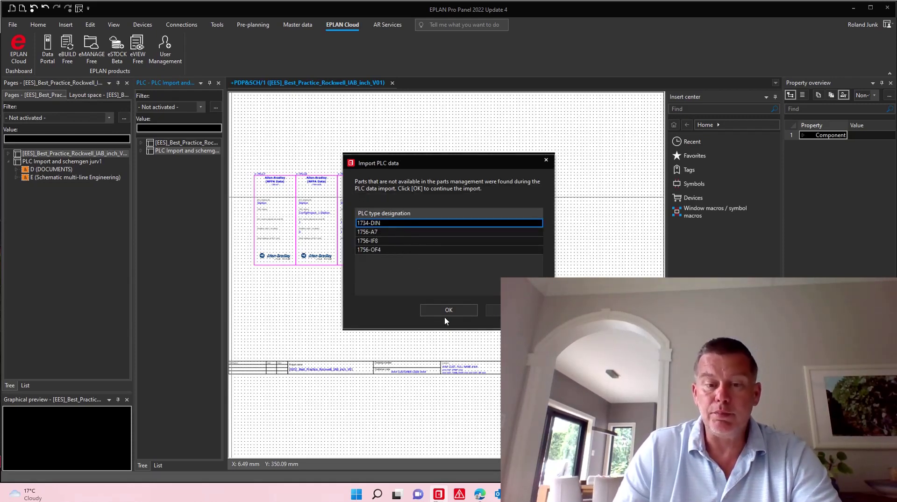
pyautogui.click(463, 310)
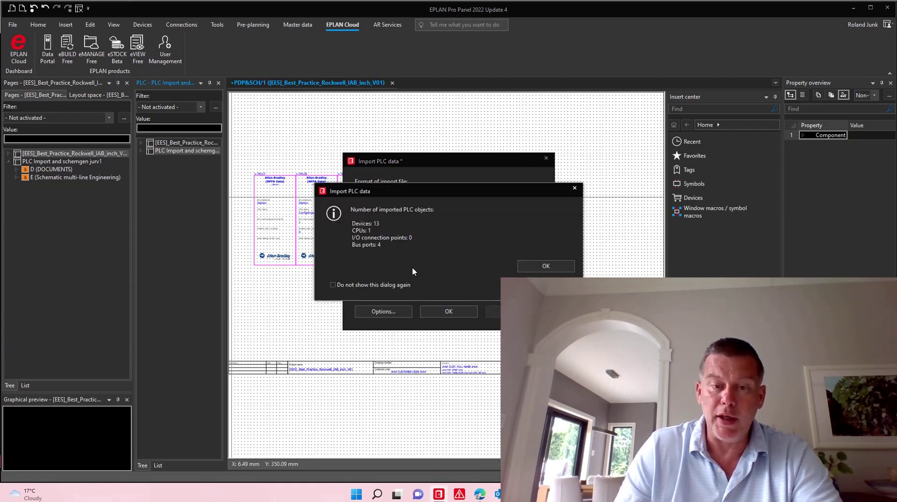
# - Dismiss the import summary, expand ConfigProject_1, and generate reports for the PLC Import and schemgen jurv1 project
pyautogui.click(531, 267)
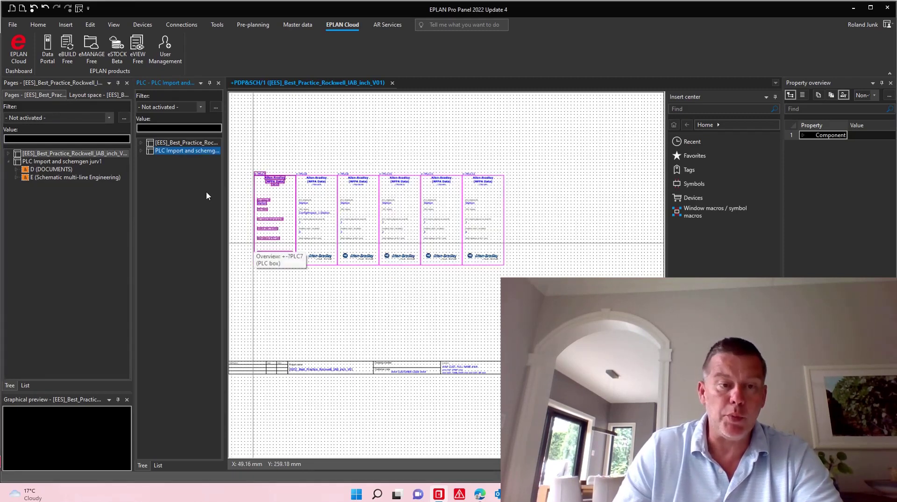
pyautogui.doubleClick(195, 151)
pyautogui.doubleClick(195, 159)
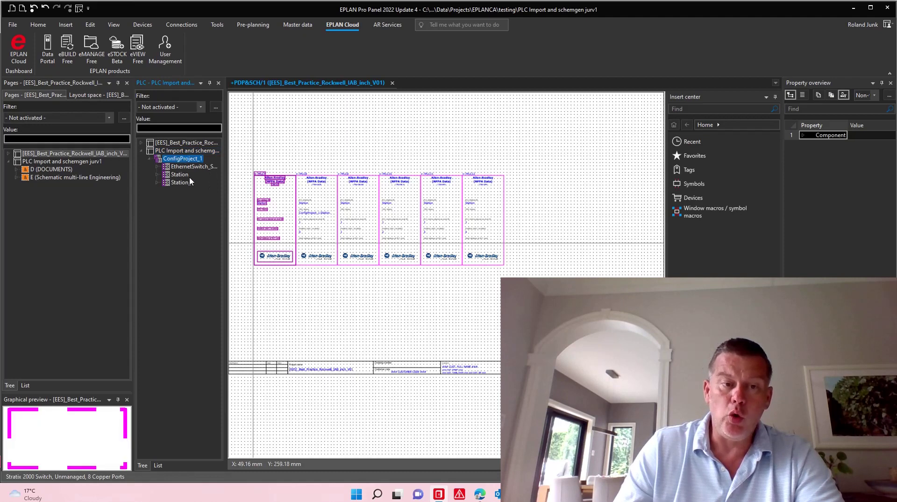
pyautogui.click(75, 162)
pyautogui.click(217, 24)
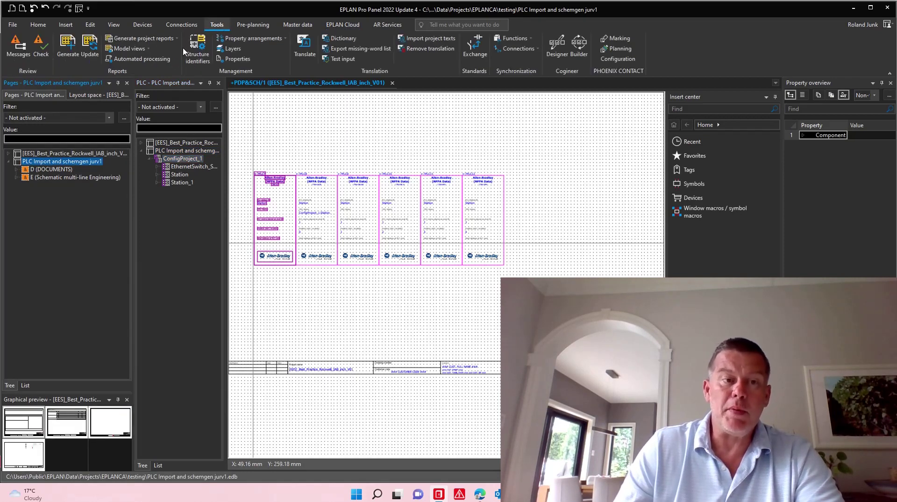
pyautogui.click(148, 39)
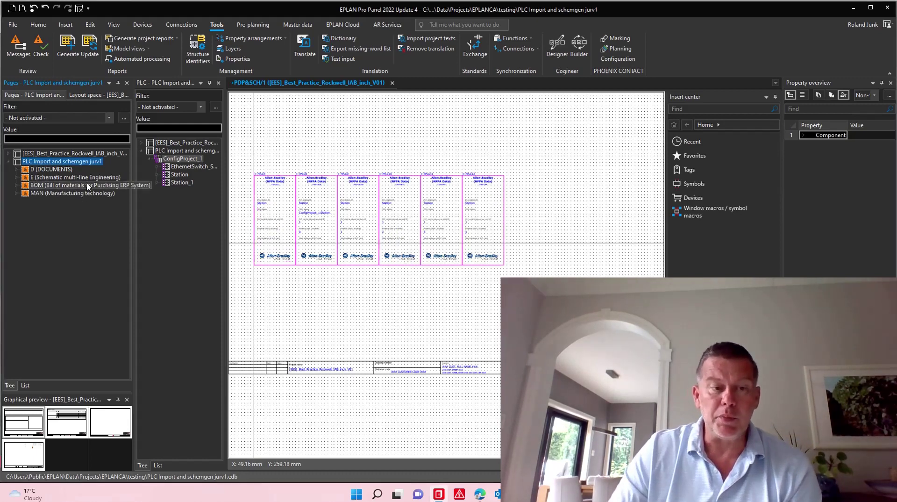
# - Open the BOM page 1 Summarized parts list, zoom in, and expand Station_1 and PLC1
pyautogui.click(90, 187)
pyautogui.click(61, 424)
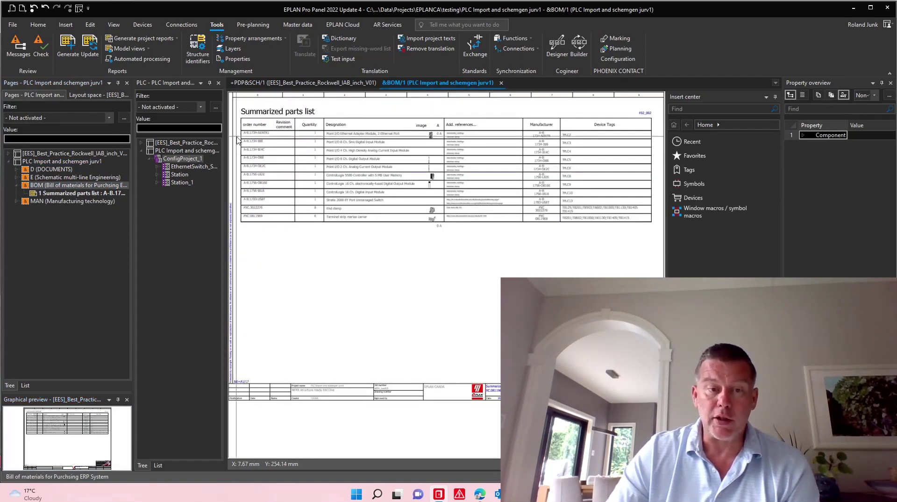
pyautogui.scroll(5, 236, 136)
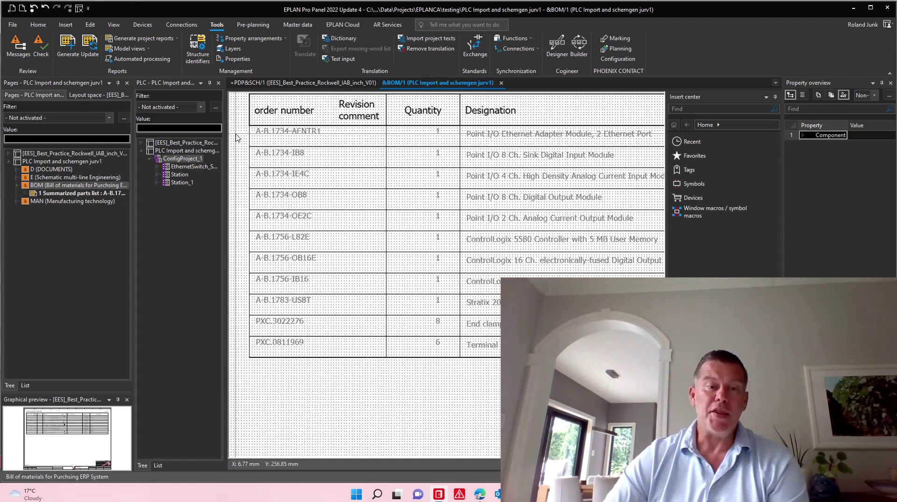
pyautogui.doubleClick(183, 182)
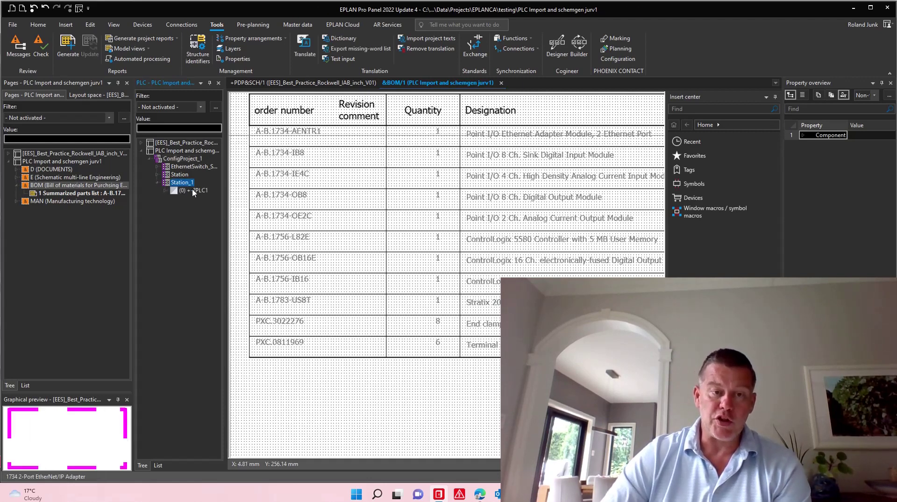
pyautogui.doubleClick(193, 191)
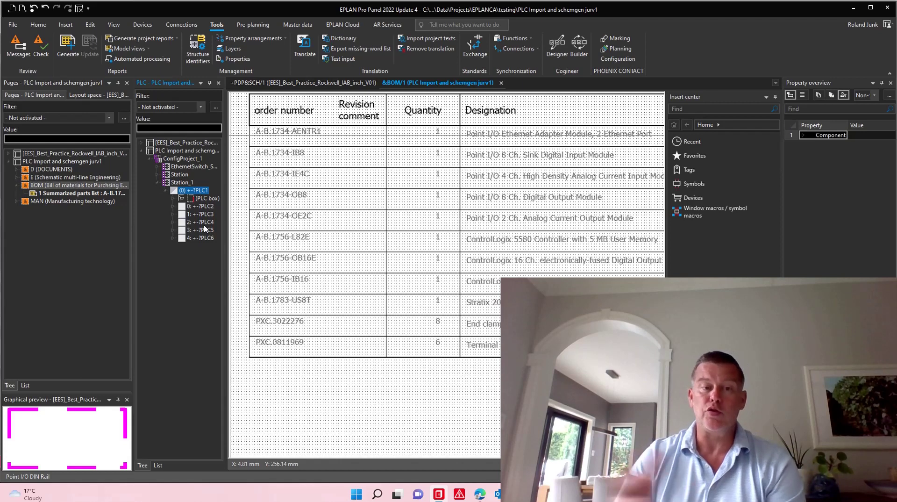